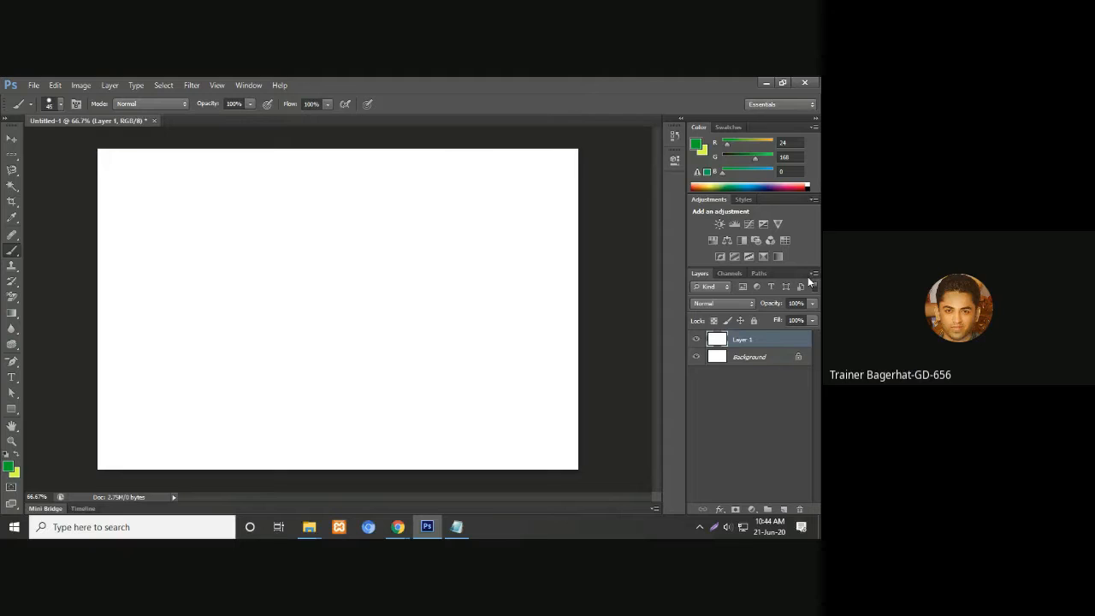
Create a new layer and activate the Brush tool.
click(784, 509)
right_click(12, 255)
click(46, 249)
Paint two straight horizontal green strokes across the canvas, the second one above the first and extending to the canvas edge.
drag(142, 272, 182, 273)
shift+click(402, 272)
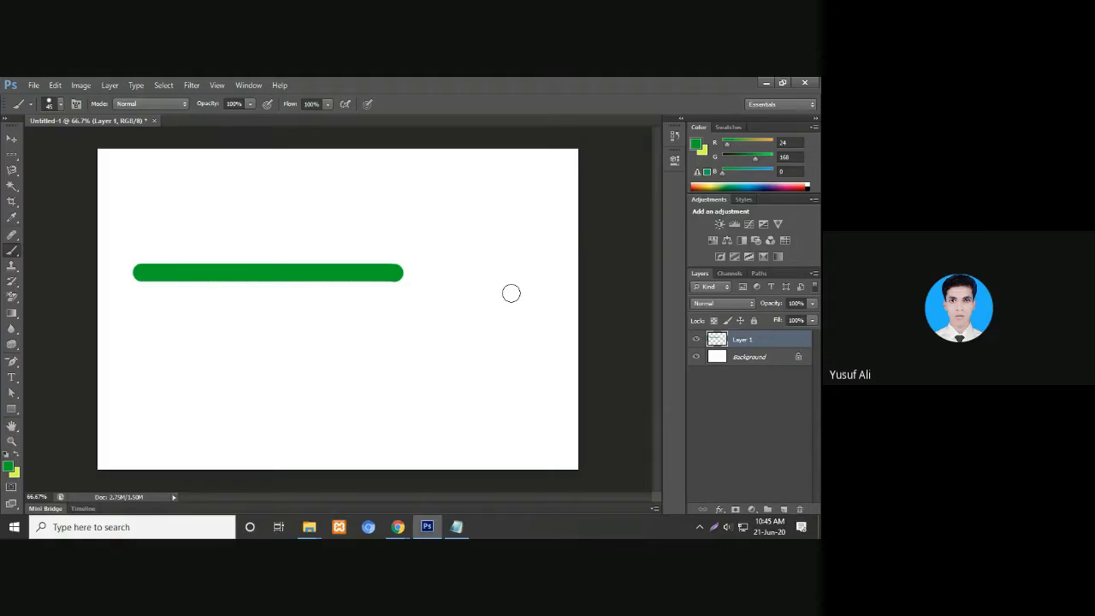
click(140, 236)
shift+click(580, 236)
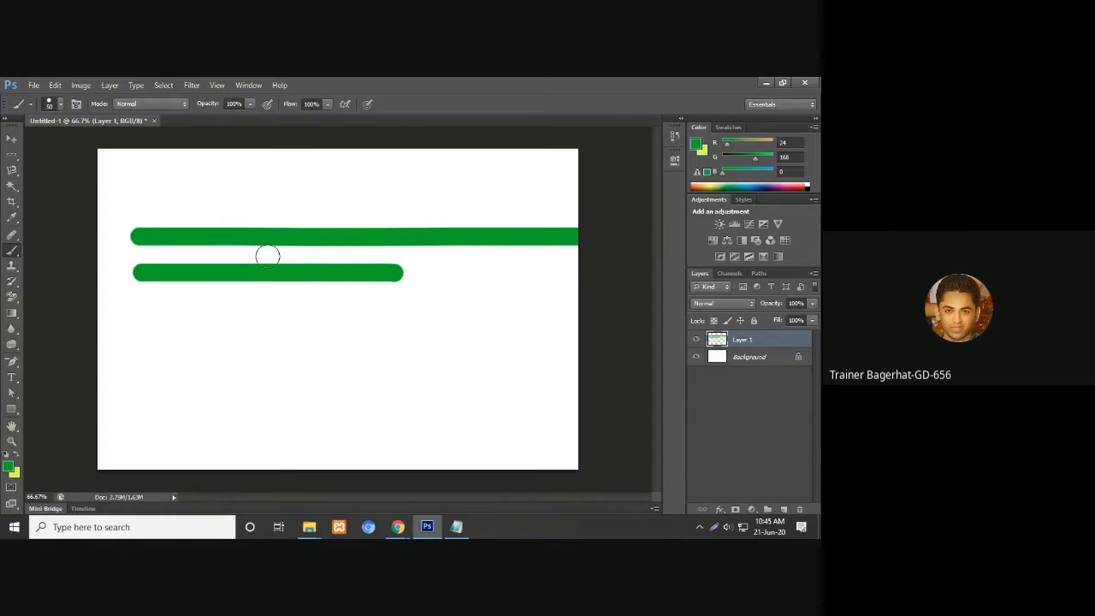
Try larger and smaller brush sizes, settle on 80 px, and paint a thick curved green stroke above the straight ones.
key(bracketright)
key(bracketright)
key(bracketright)
key(bracketright)
key(bracketright)
key(bracketright)
key(bracketright)
key(bracketright)
key(bracketright)
key(bracketright)
key(bracketright)
key(bracketright)
key(bracketright)
key(bracketright)
key(bracketright)
key(bracketright)
key(bracketright)
key(bracketleft)
key(bracketleft)
key(bracketleft)
key(bracketleft)
key(bracketleft)
key(bracketleft)
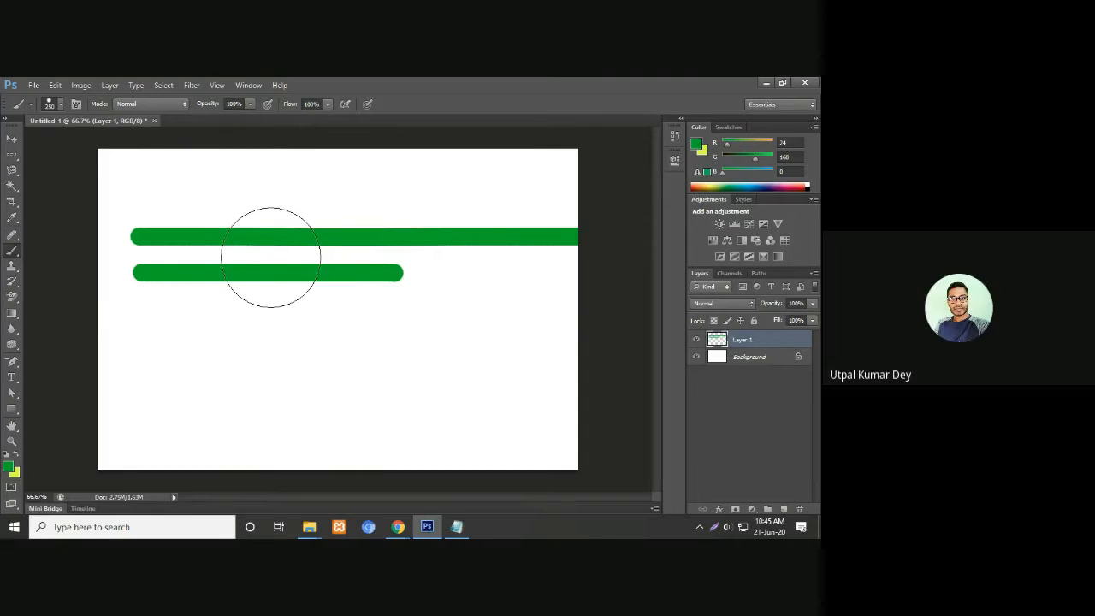
key(bracketright)
key(bracketright)
key(bracketright)
key(bracketright)
key(bracketright)
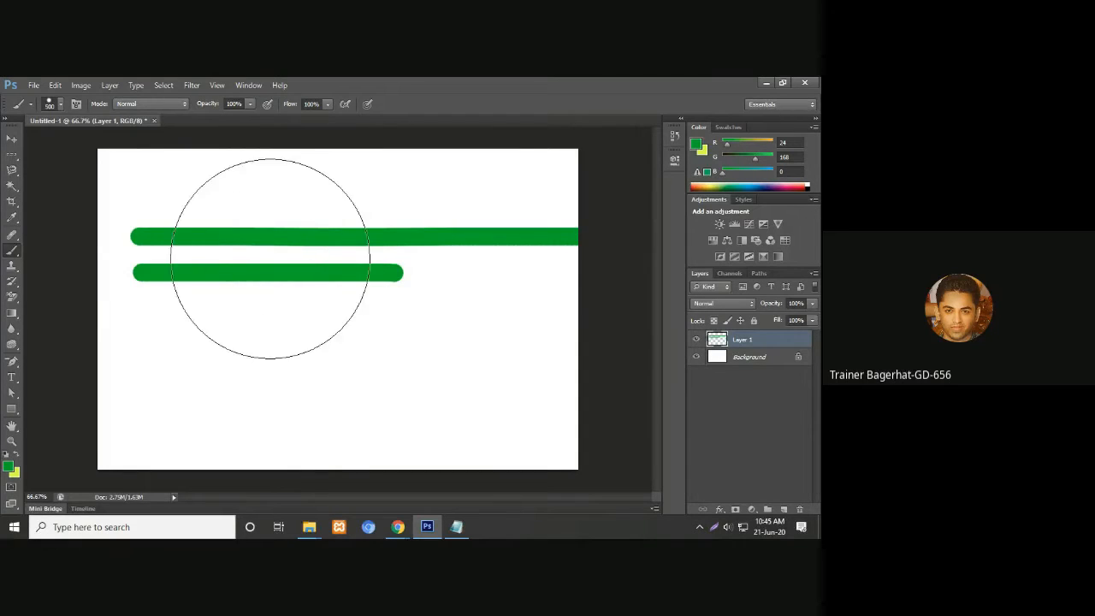
key(bracketleft)
key(bracketleft)
key(bracketleft)
key(bracketleft)
key(bracketleft)
key(bracketleft)
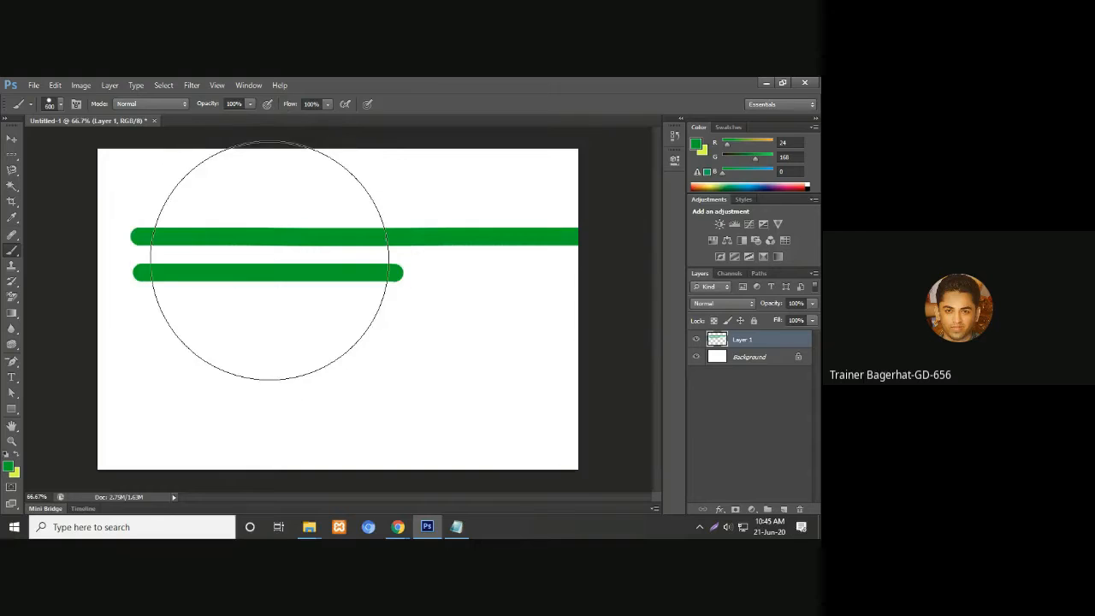
key(bracketleft)
key(bracketleft)
key(bracketleft)
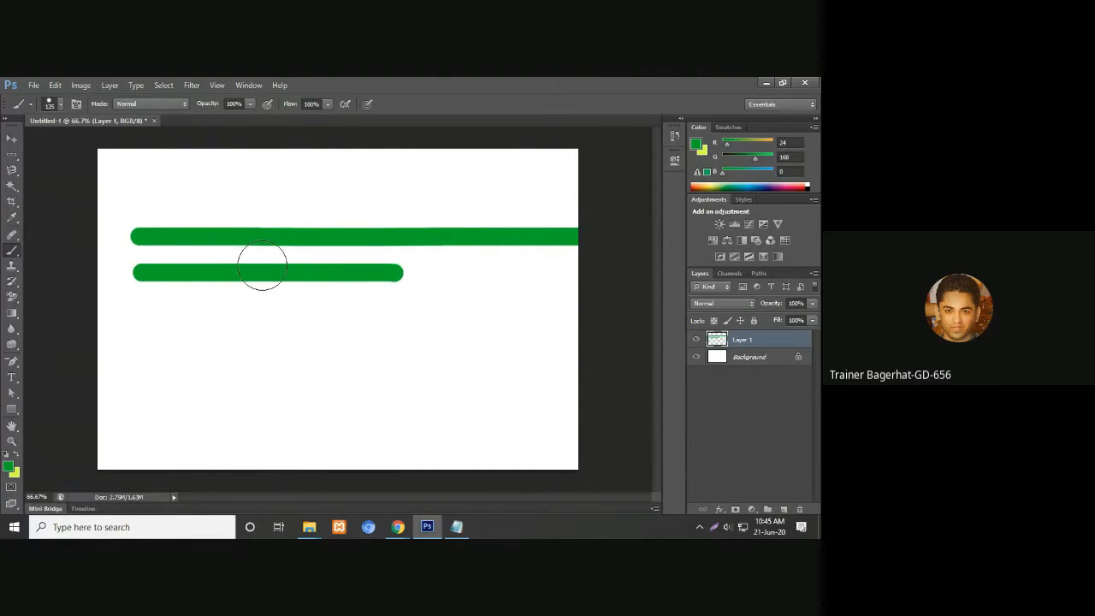
key(bracketleft)
key(bracketleft)
key(bracketleft)
key(bracketleft)
key(bracketleft)
key(bracketleft)
key(bracketleft)
key(bracketright)
key(bracketright)
key(bracketright)
key(bracketright)
key(bracketright)
key(bracketright)
key(bracketright)
key(bracketleft)
key(bracketleft)
key(bracketleft)
key(bracketleft)
drag(112, 181, 565, 196)
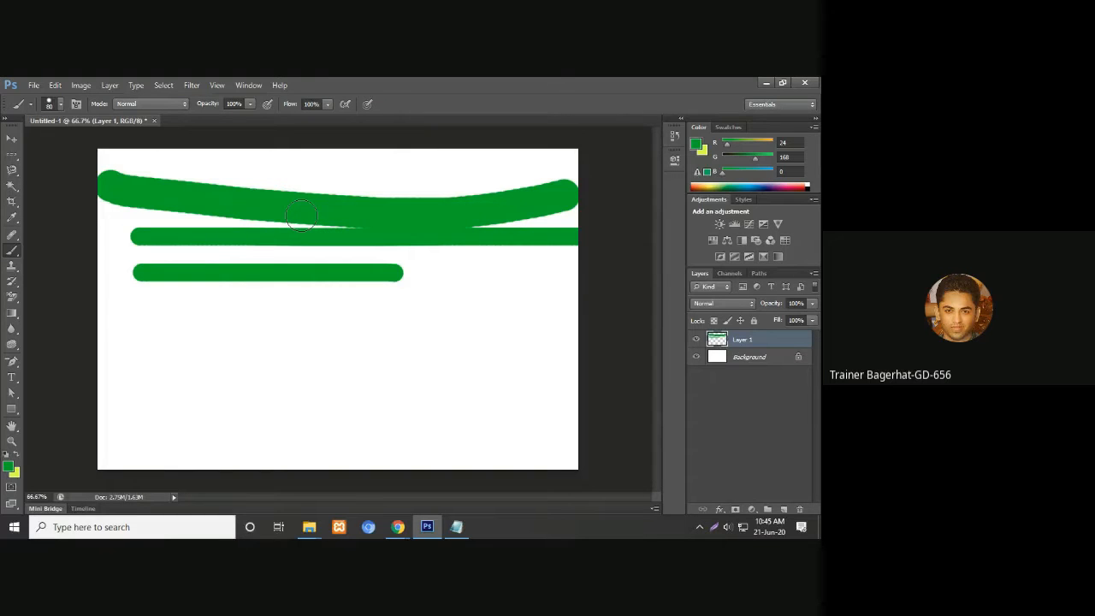
Paint a green stroke at 54% brush opacity below the existing ones and a fainter stroke at 17% opacity beneath it.
click(250, 103)
drag(248, 120, 222, 121)
drag(189, 319, 481, 335)
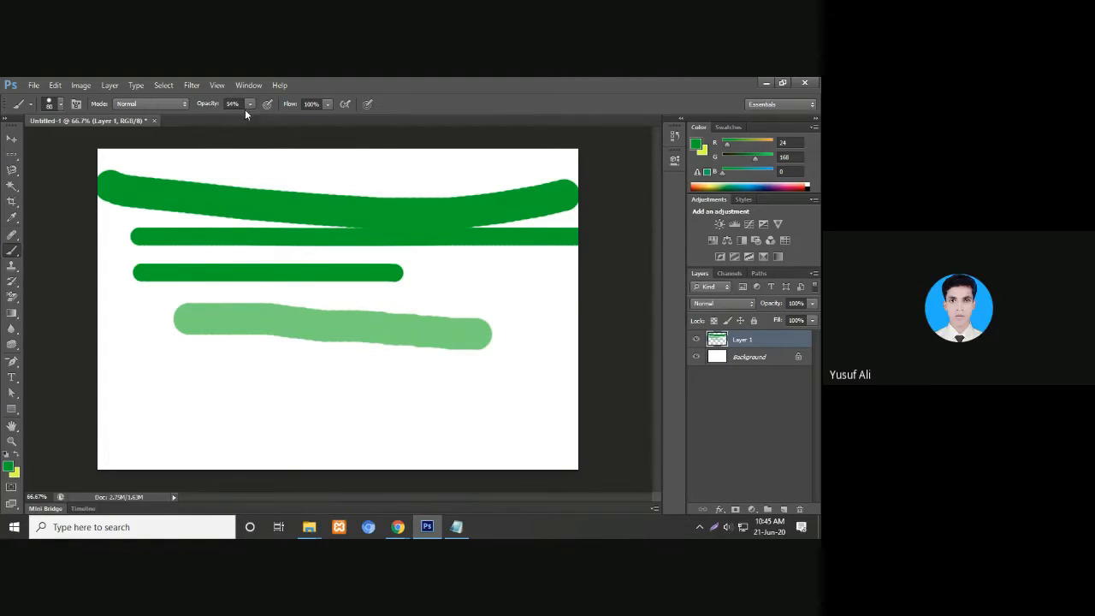
drag(213, 105, 207, 105)
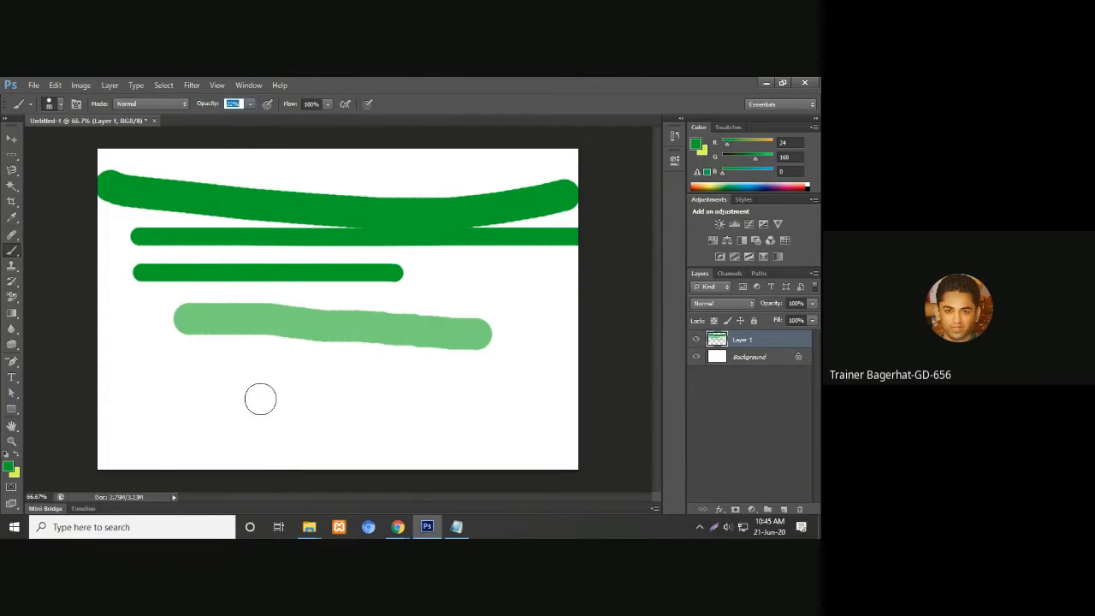
drag(215, 394, 516, 402)
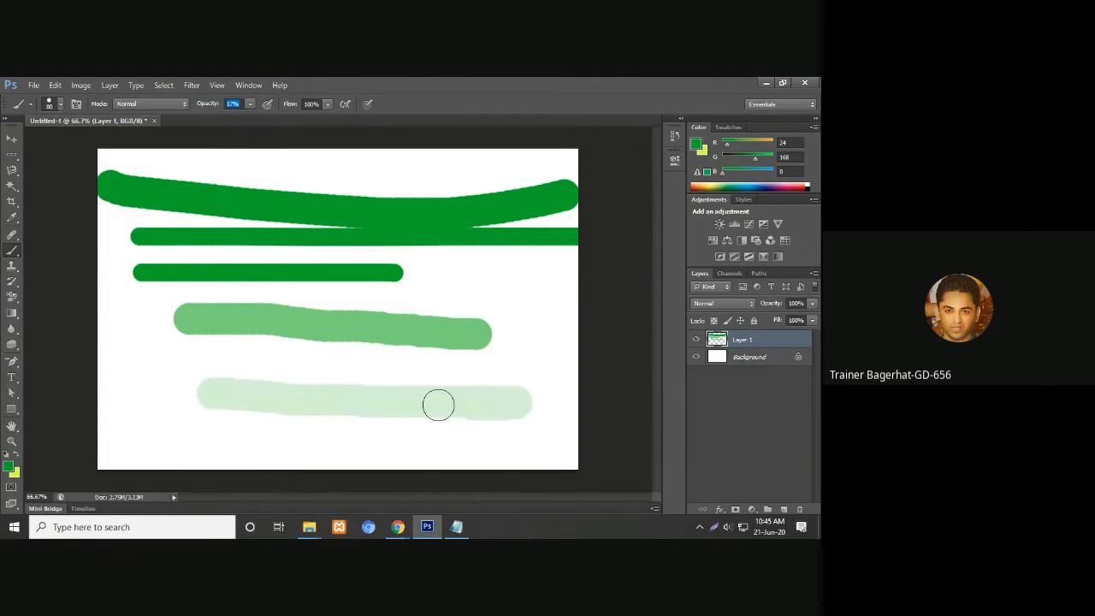
drag(195, 391, 178, 393)
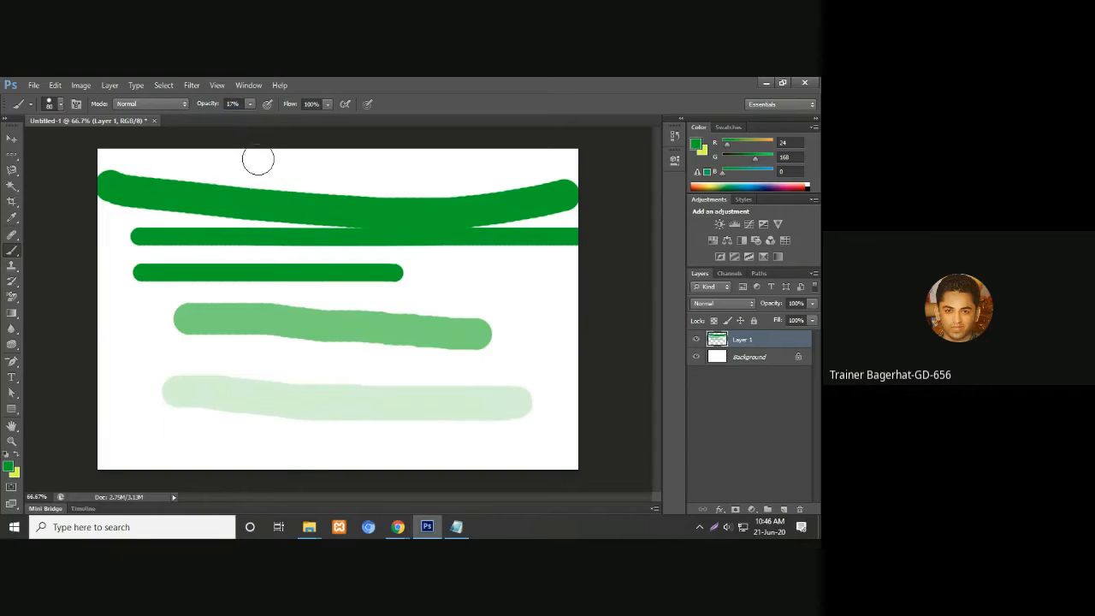
Set the brush opacity to 1% and paint a barely visible horizontal stroke near the canvas's lower edge.
drag(243, 107, 151, 107)
text(1)
drag(216, 441, 491, 445)
Undo the painted green strokes step by step.
key(ctrl+alt+z)
key(ctrl+alt+z)
key(ctrl+alt+z)
key(ctrl+alt+z)
key(ctrl+alt+z)
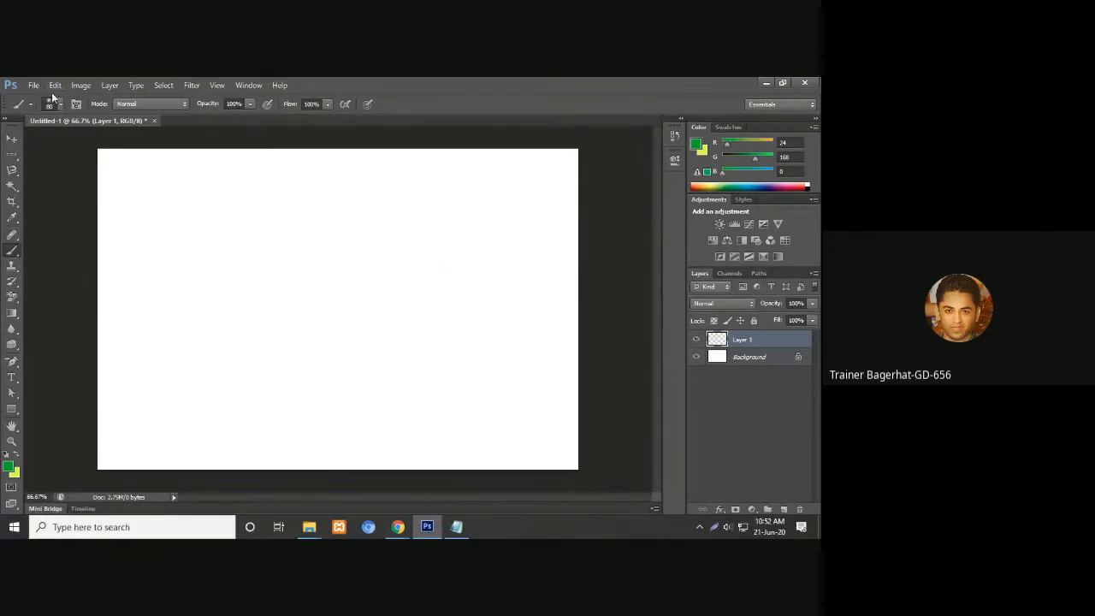
Choose the soft round brush at 76 px and paint a soft-edged green stroke across the upper part of the canvas.
click(52, 103)
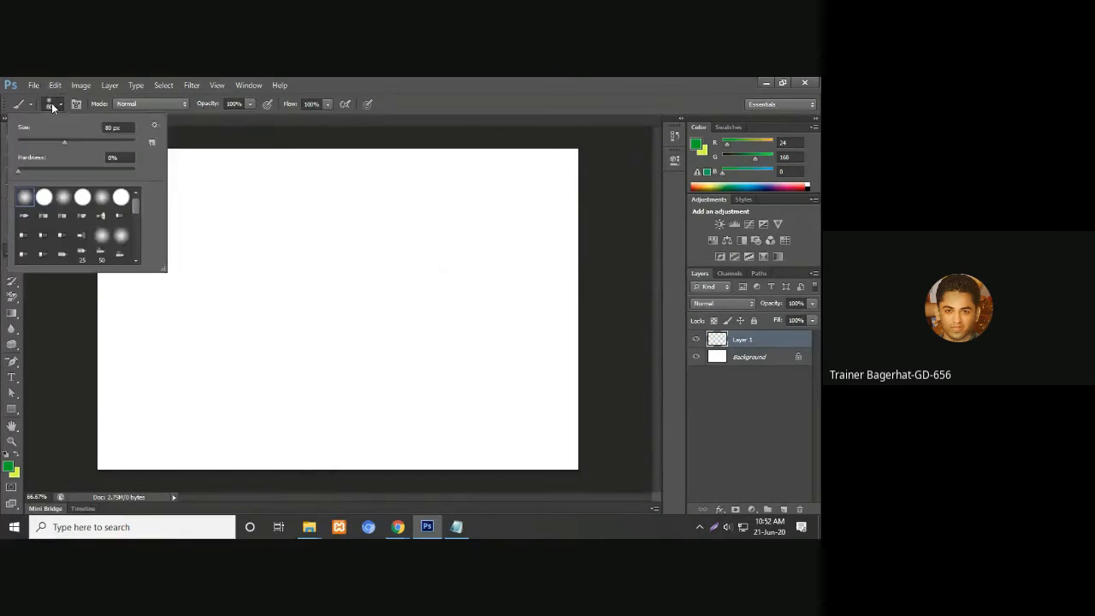
drag(66, 143, 109, 145)
drag(32, 143, 257, 179)
drag(96, 143, 101, 143)
click(28, 201)
drag(247, 223, 558, 213)
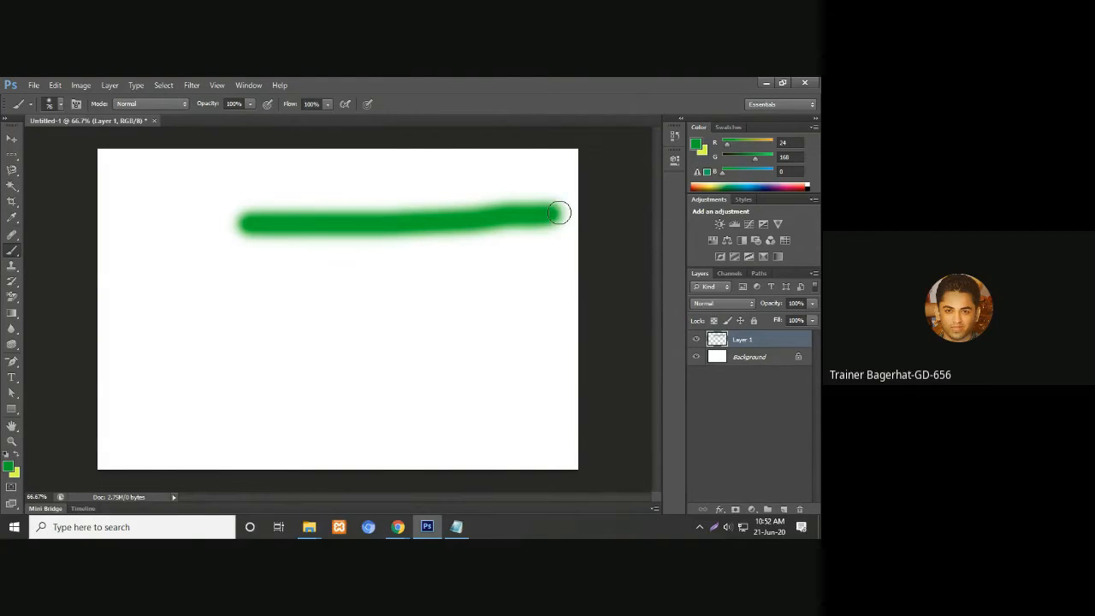
Paint a hard-edged green stroke with the hard round brush and a soft-edged stroke below it with the next soft round preset.
click(59, 105)
click(46, 198)
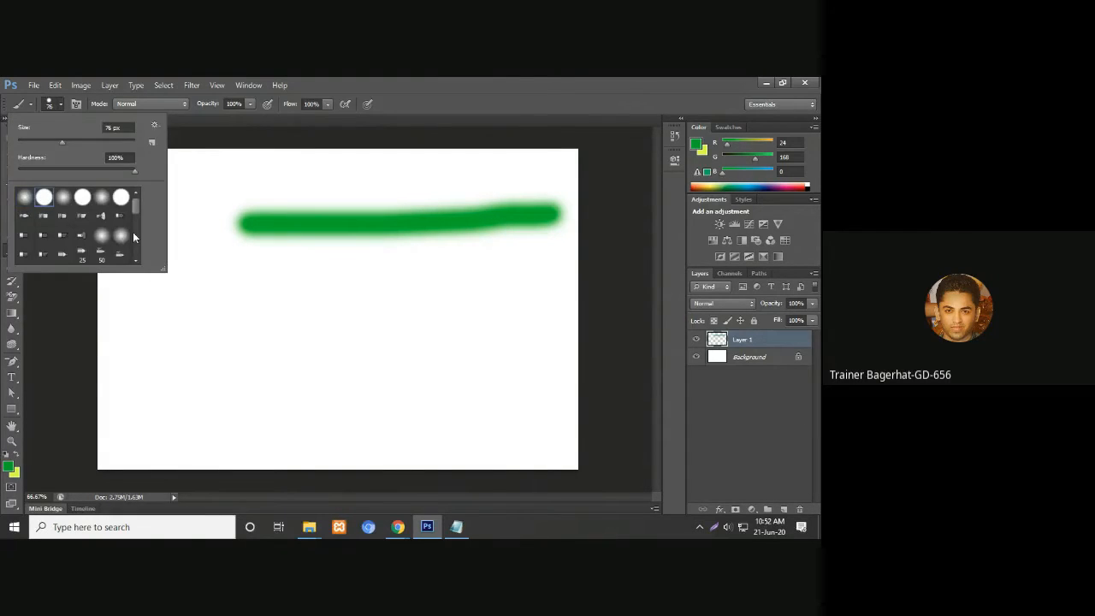
drag(220, 258, 485, 261)
click(60, 105)
click(63, 197)
drag(184, 291, 415, 302)
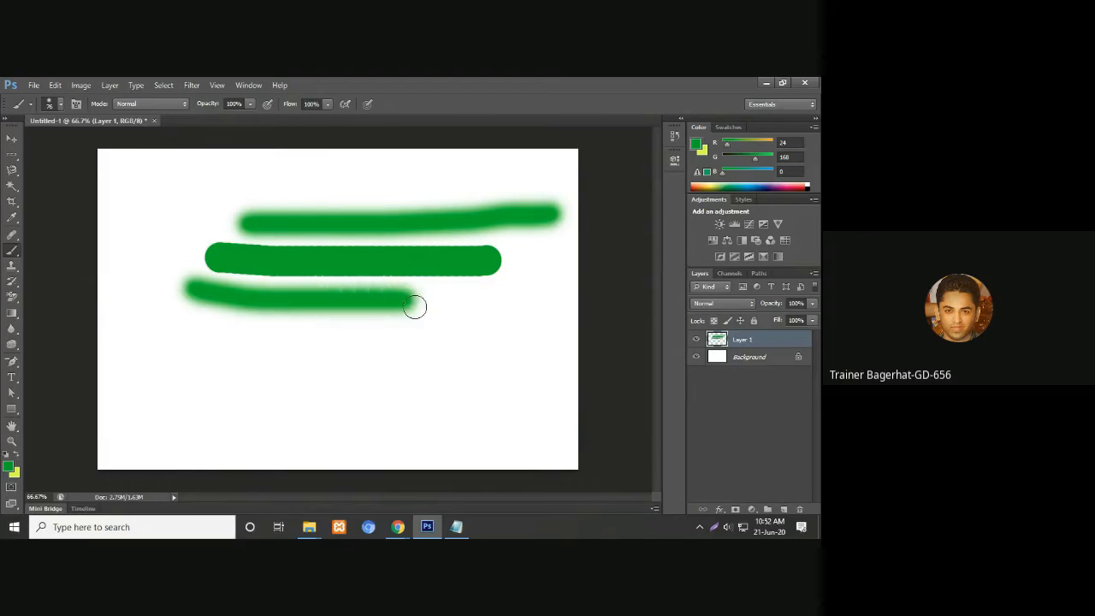
Paint a green stroke with a bristle brush, then a row of grass blades beneath it with the 112 px grass brush.
click(54, 107)
drag(177, 360, 482, 385)
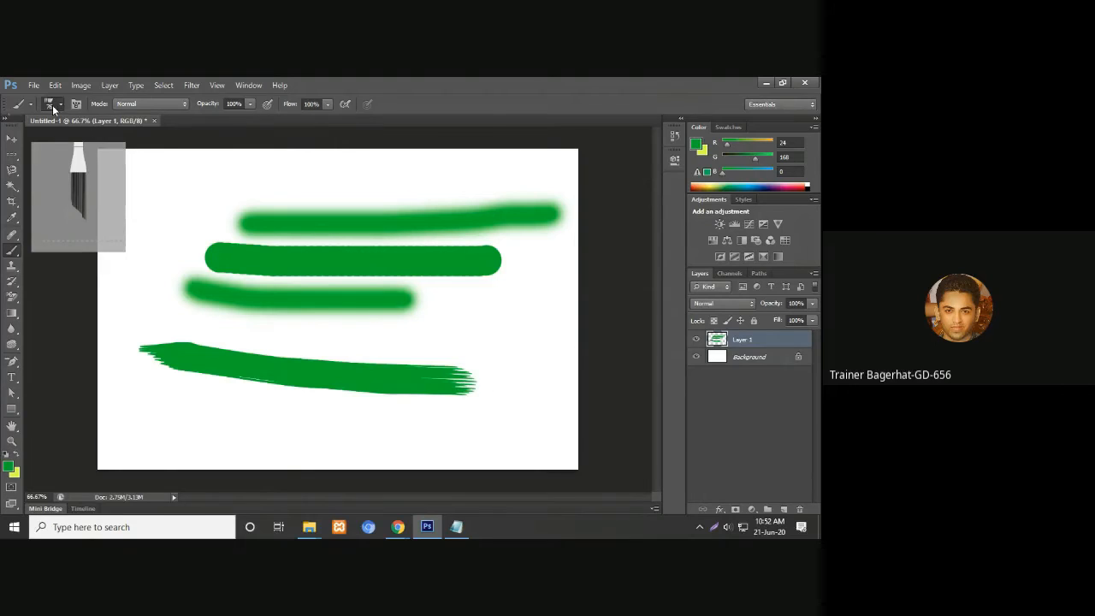
click(52, 104)
drag(136, 202, 137, 234)
click(103, 233)
drag(171, 423, 394, 421)
Choose the 74 px leaf brush and paint along the upper part of the canvas.
click(62, 104)
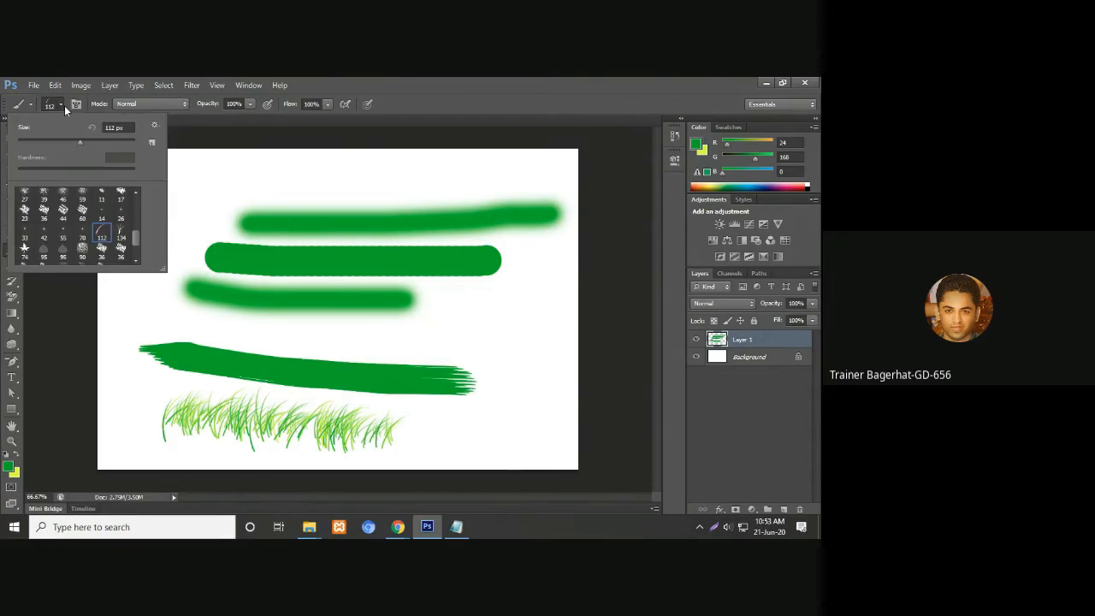
drag(135, 243, 134, 250)
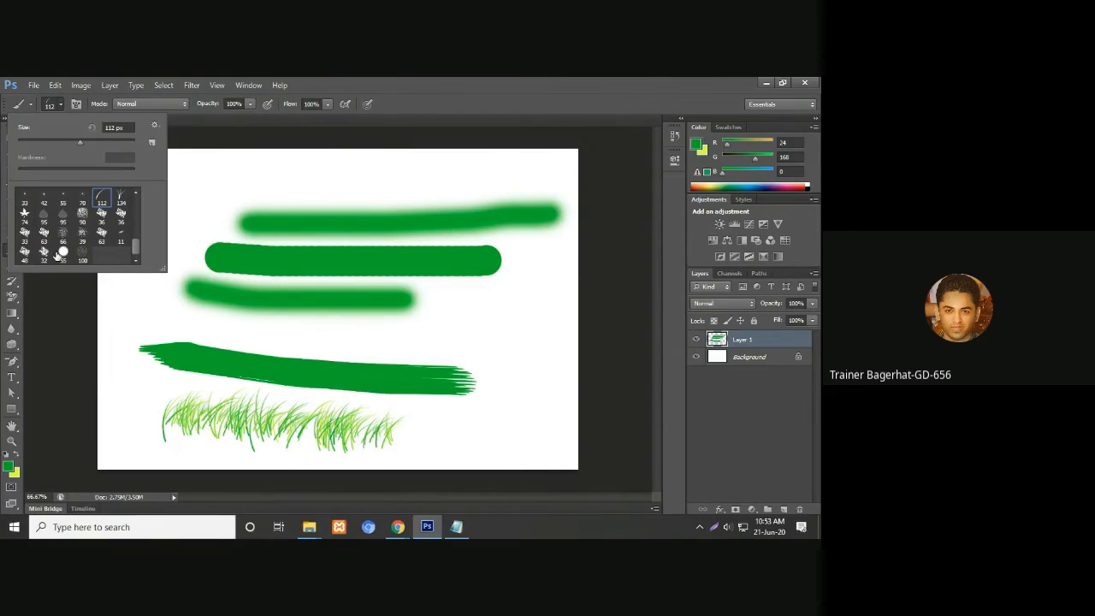
click(31, 220)
mouse_move(237, 178)
mouse_down()
mouse_move(359, 182)
mouse_move(402, 167)
mouse_up()
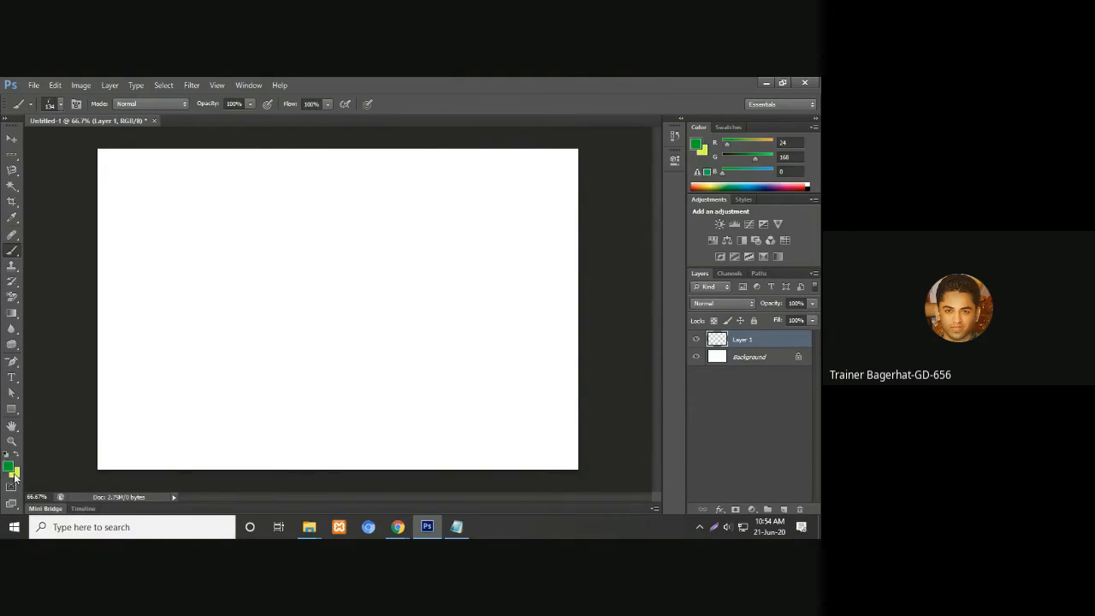
Paint a row of green grass across the lower part of the canvas with the 134 px grass brush.
drag(126, 372, 430, 384)
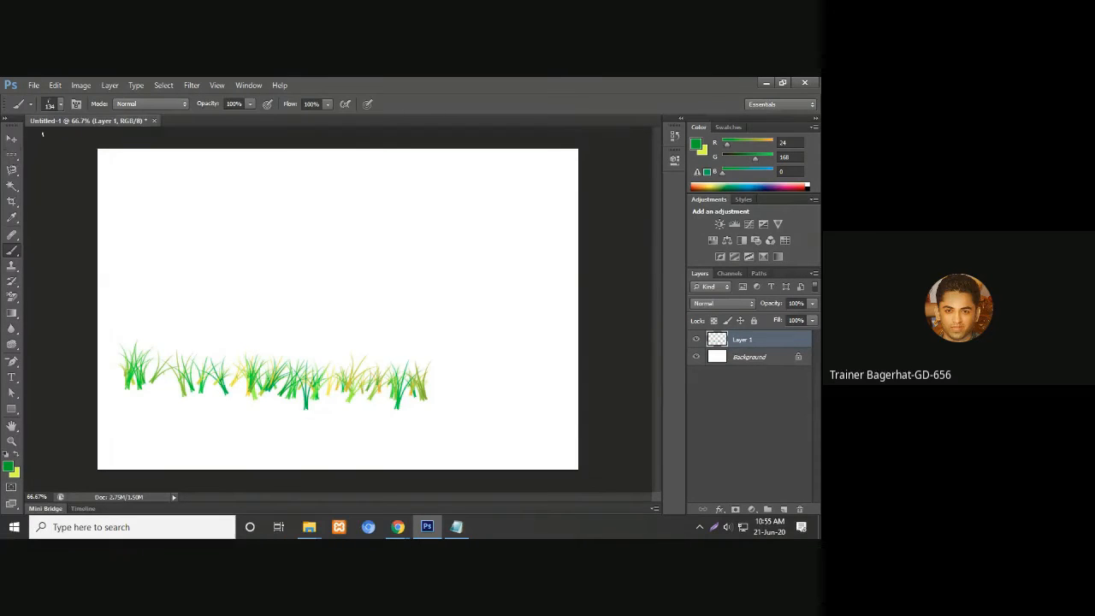
Paint a broad diagonal green stroke above the grass with a soft round brush at 134 px.
click(53, 104)
drag(135, 247, 148, 208)
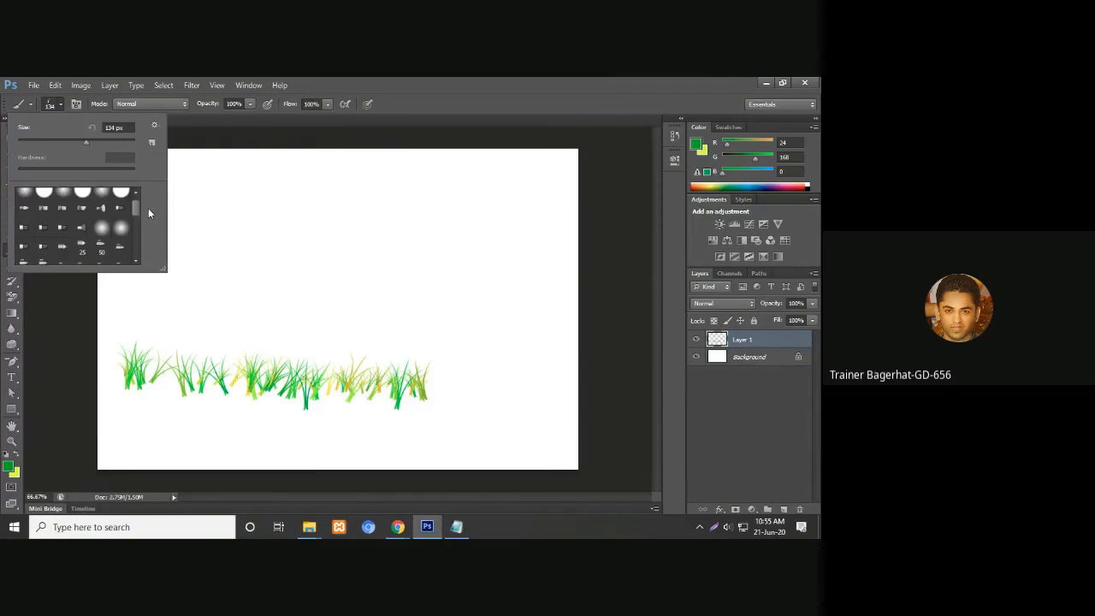
click(63, 198)
drag(275, 244, 515, 171)
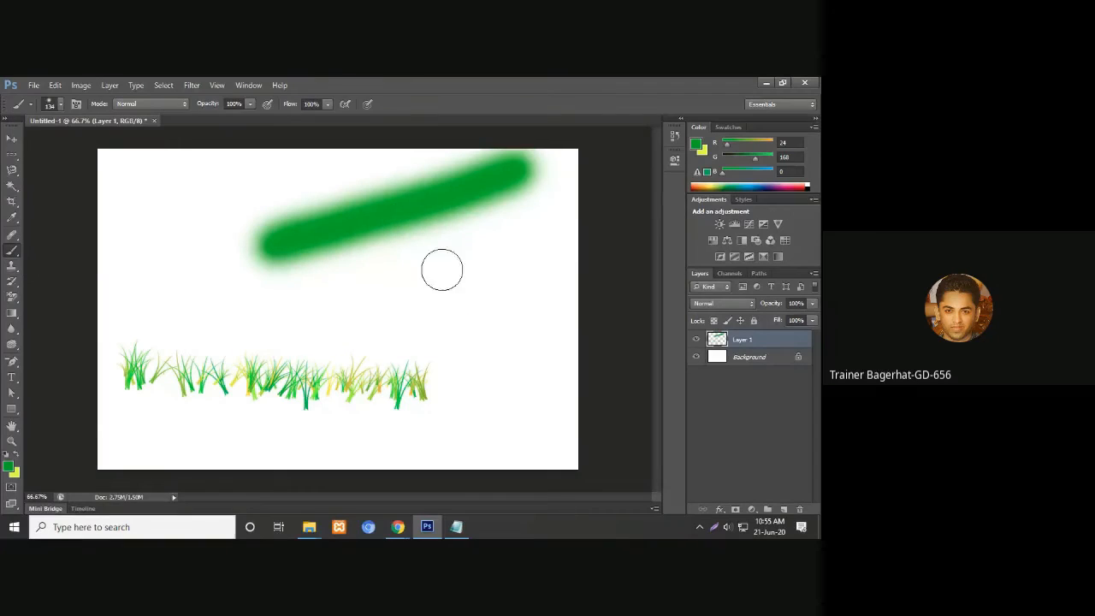
Scatter green leaves below the diagonal stroke and over the grass's left end with the 74 px leaf brush.
click(60, 104)
drag(135, 208, 137, 250)
click(26, 216)
mouse_move(294, 284)
mouse_down()
mouse_move(402, 282)
mouse_move(438, 323)
mouse_up()
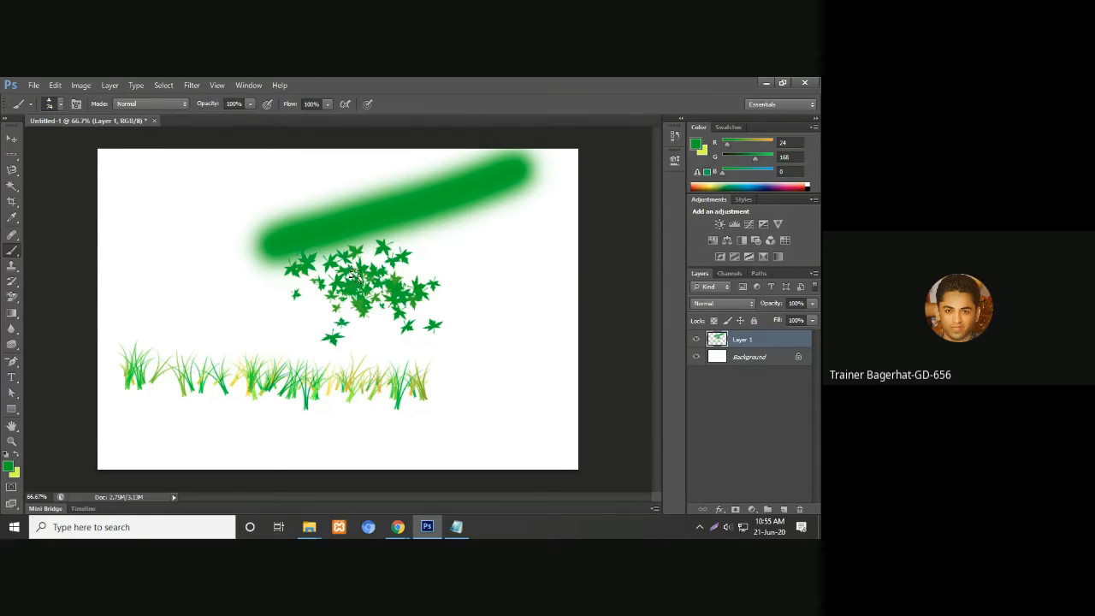
drag(166, 342, 236, 340)
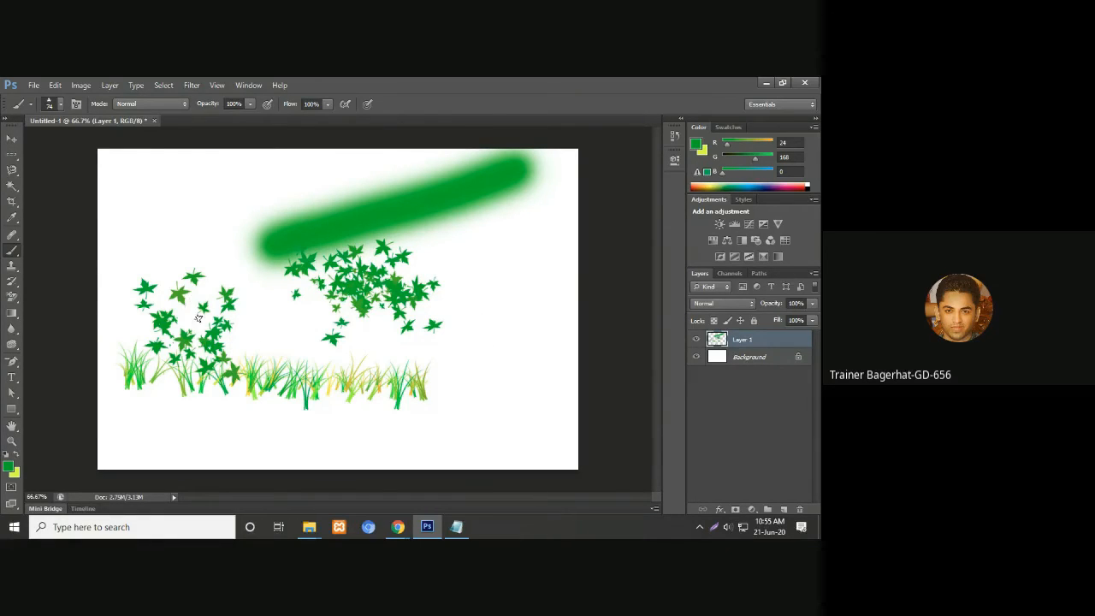
click(174, 227)
Undo the green leaf clusters and the soft diagonal stroke, back to the row of grass.
key(ctrl+alt+z)
key(ctrl+alt+z)
key(ctrl+alt+z)
key(ctrl+alt+z)
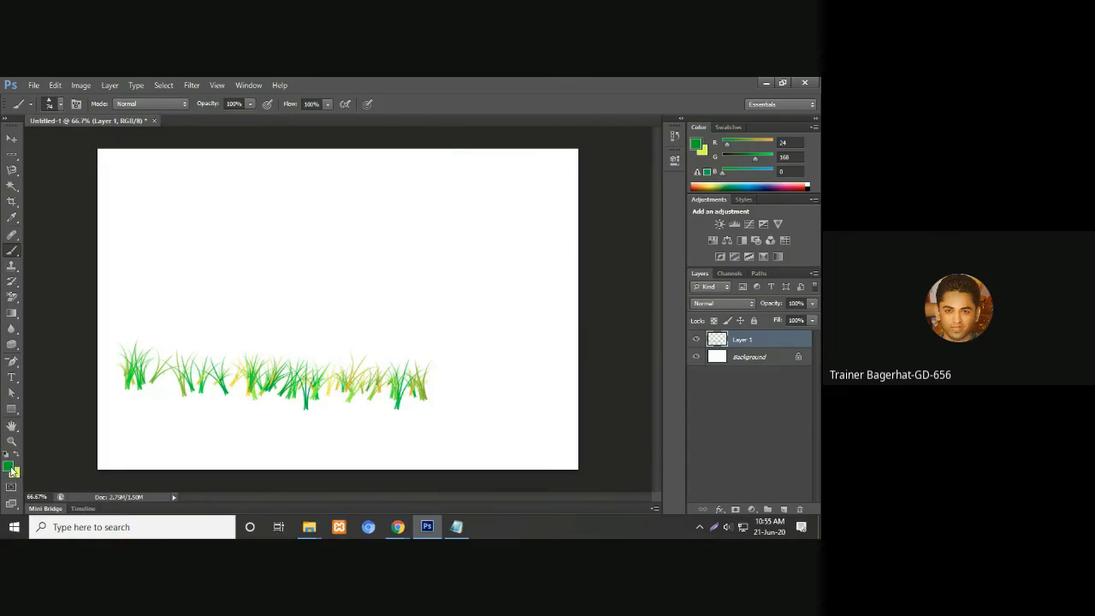
Set the foreground color to red (255, 0, 24) and the background color to black.
click(10, 467)
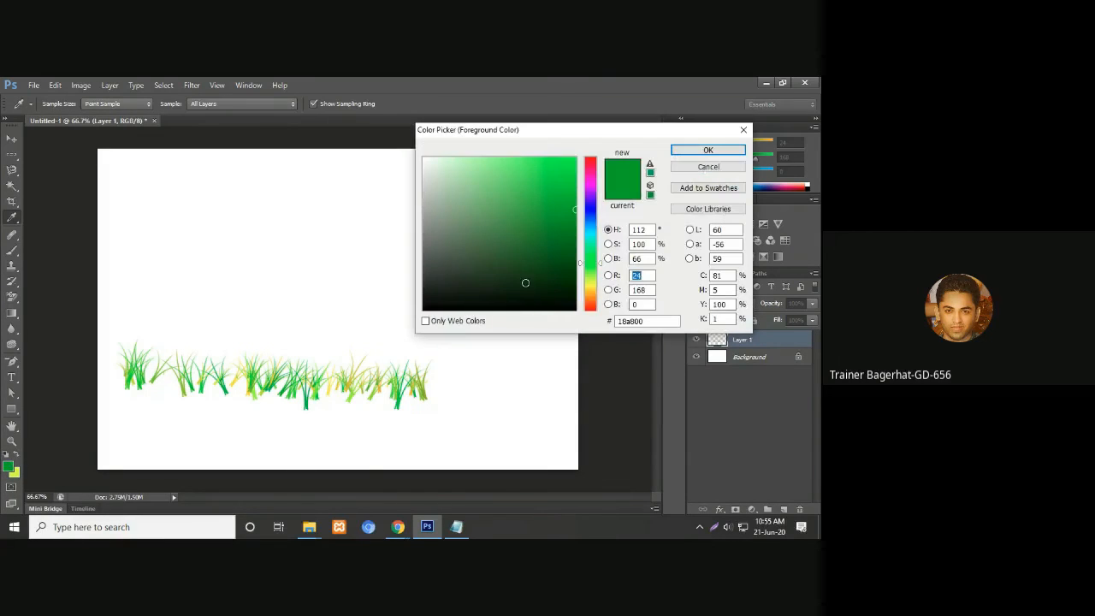
click(592, 162)
click(709, 151)
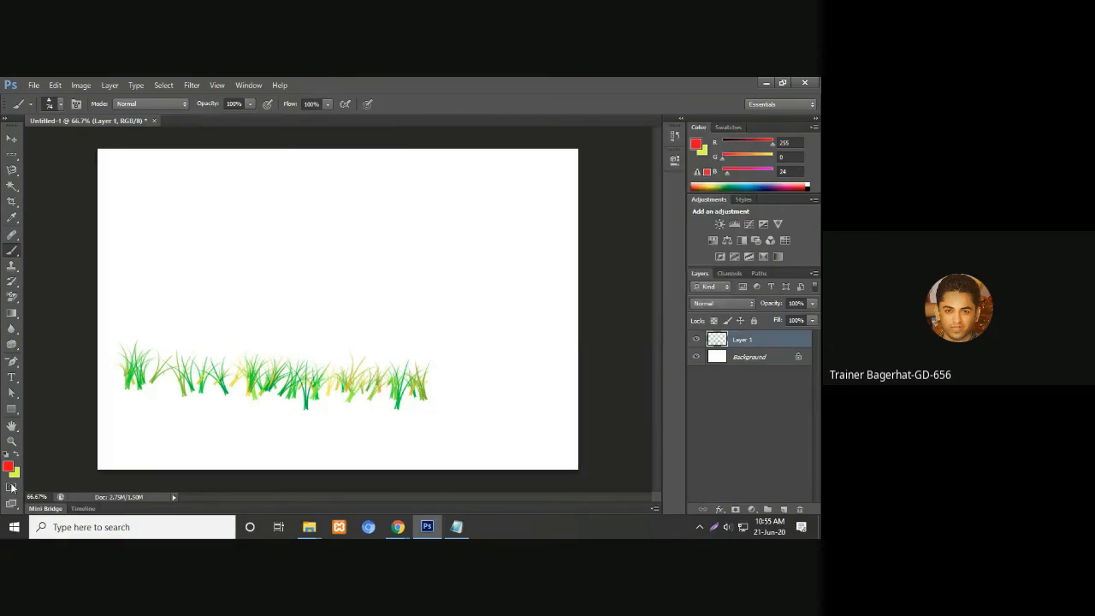
click(15, 474)
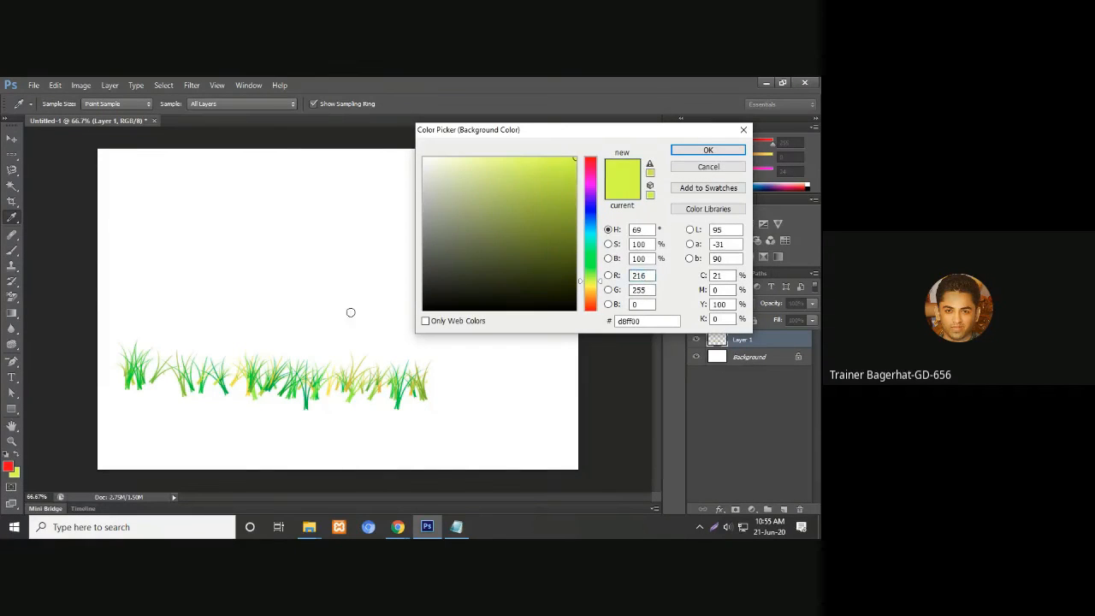
click(424, 308)
click(709, 150)
Paint a cluster of red leaves above the grass, then undo it.
drag(220, 239, 316, 234)
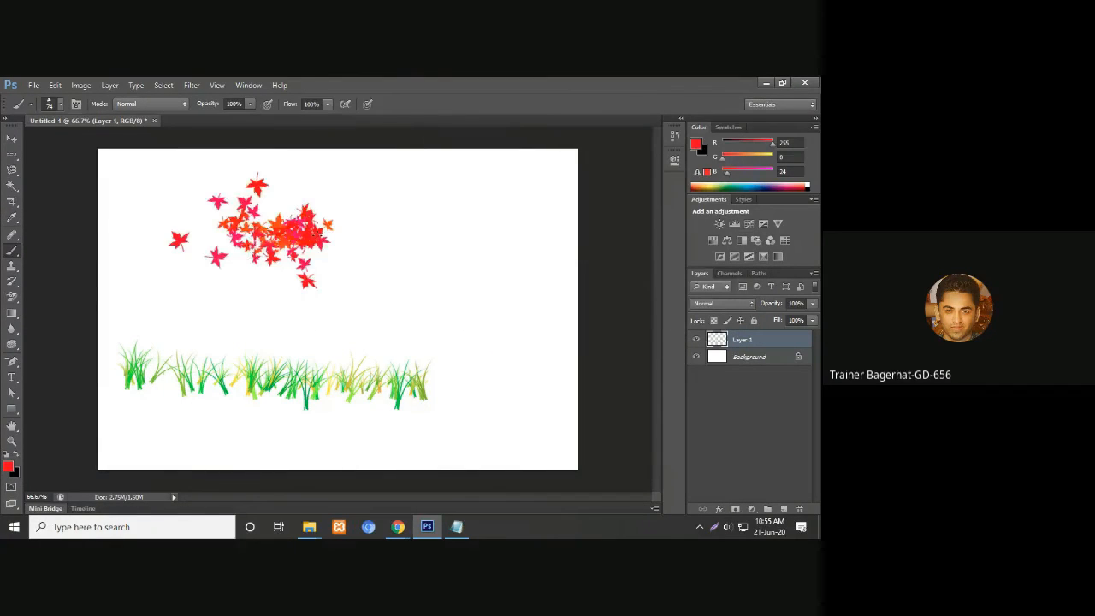
key(ctrl+z)
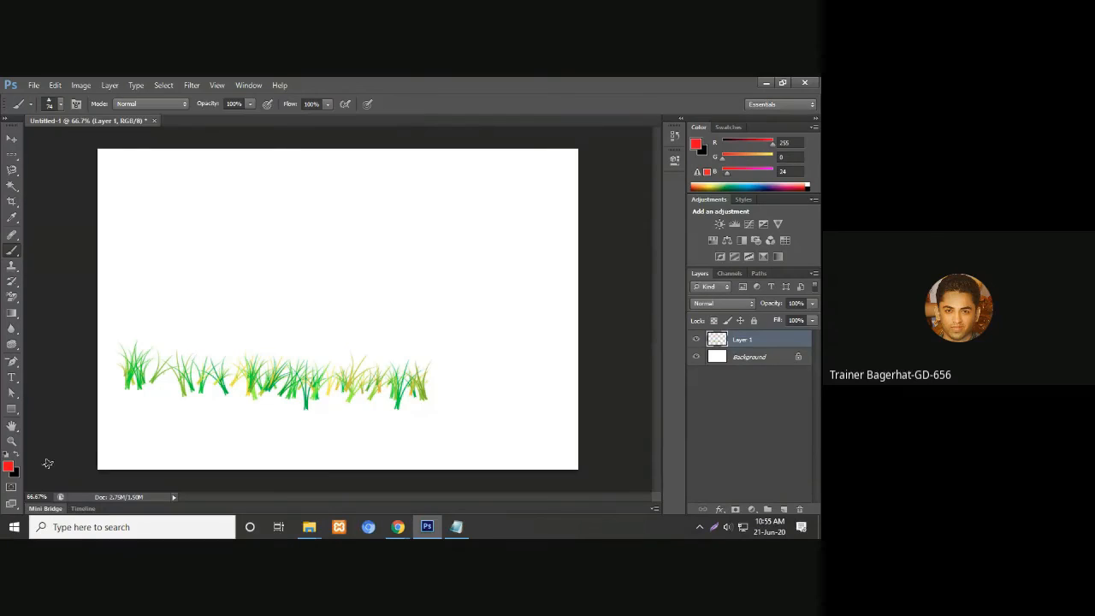
Paint five separate clumps of red and black grass above the green row with the 134 px grass brush.
click(48, 103)
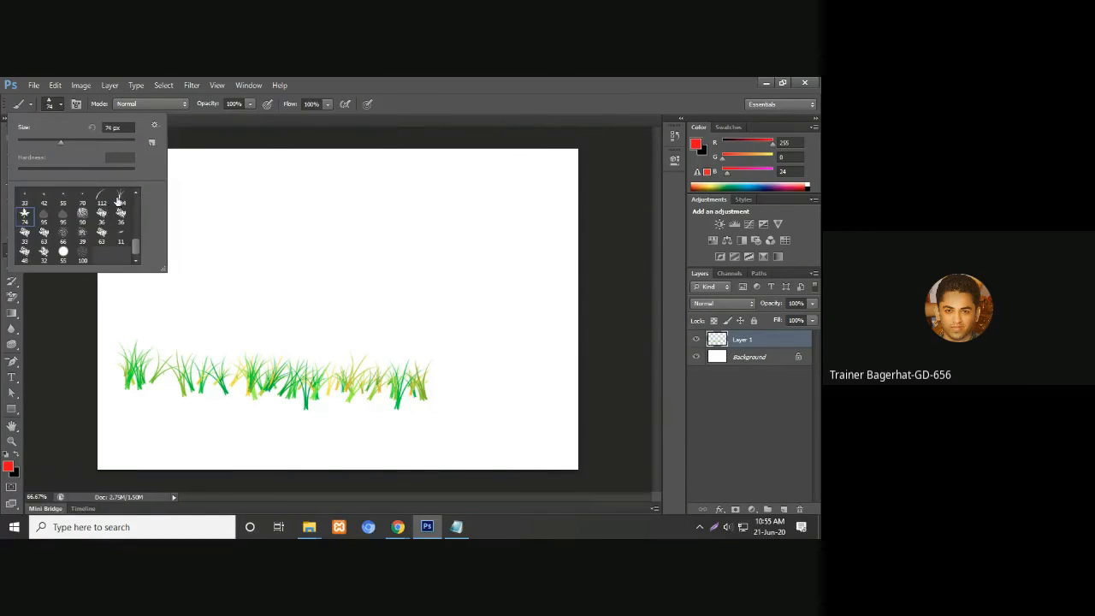
double_click(118, 200)
drag(256, 250, 352, 248)
drag(431, 246, 528, 247)
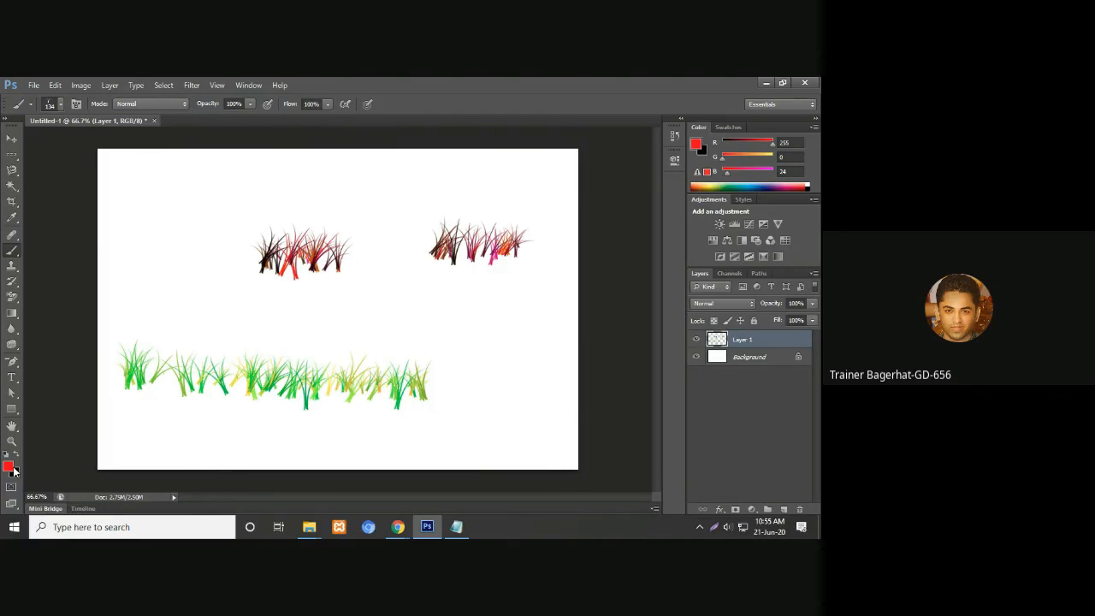
drag(130, 272, 200, 272)
drag(296, 312, 392, 313)
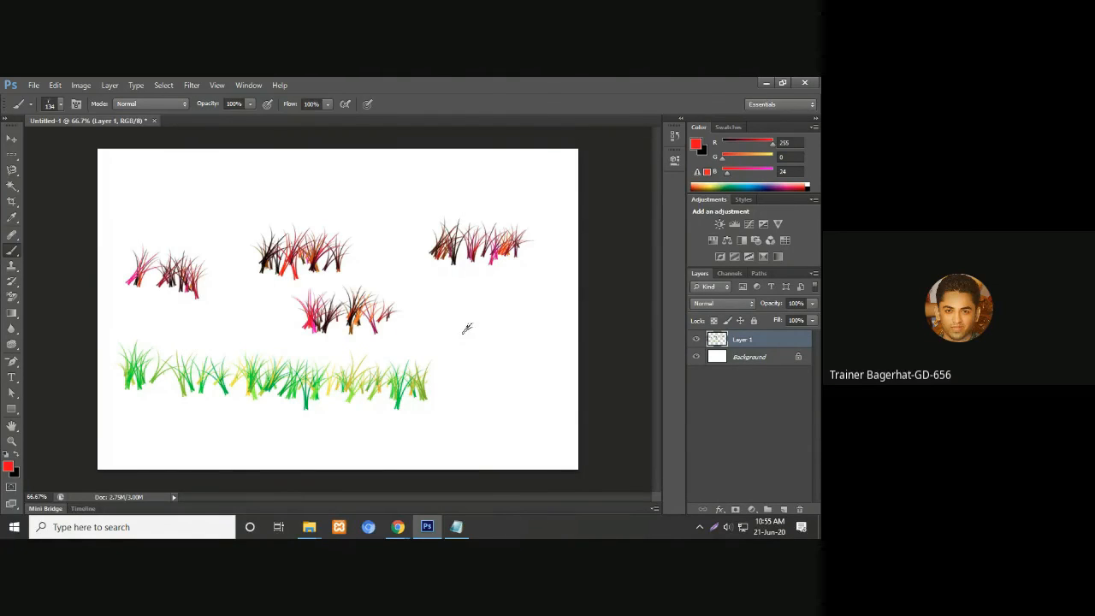
drag(459, 324, 561, 323)
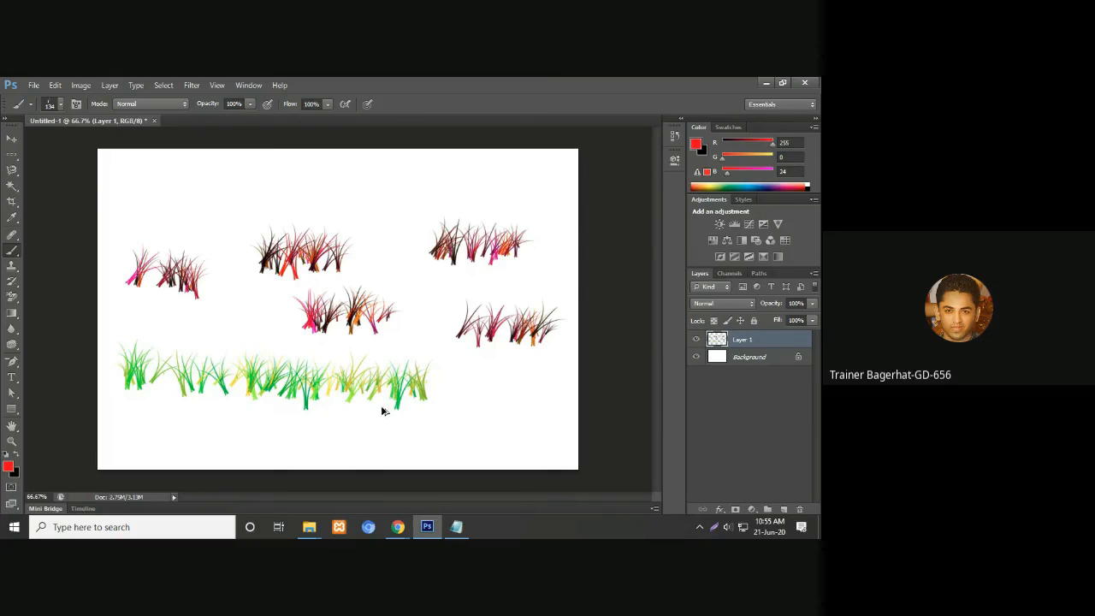